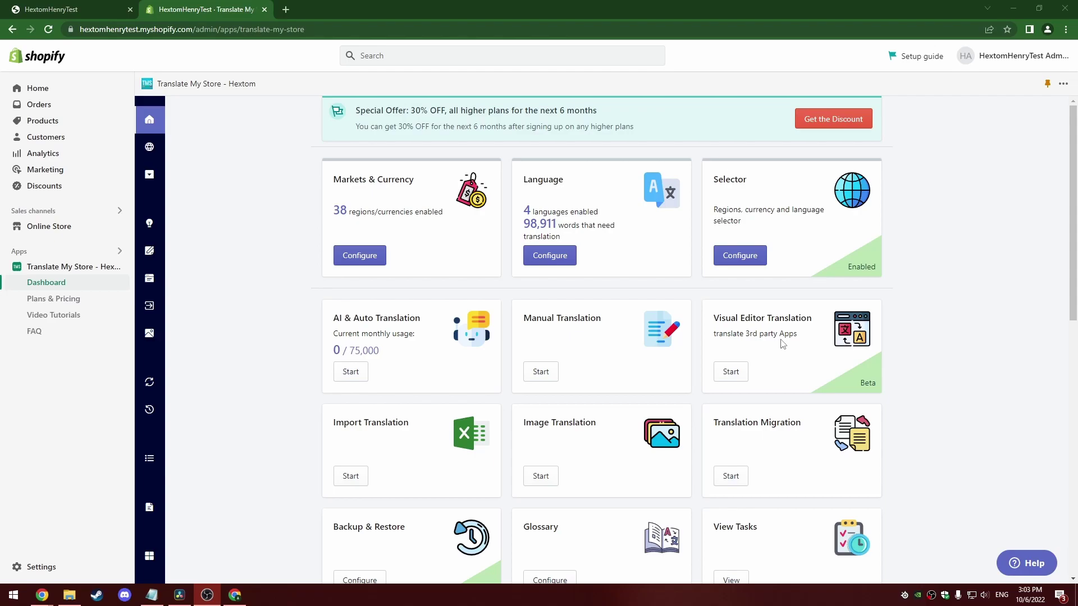
- Launch the Visual Editor, browse the home page preview, and open the translation-language list
mouse_move(150, 213)
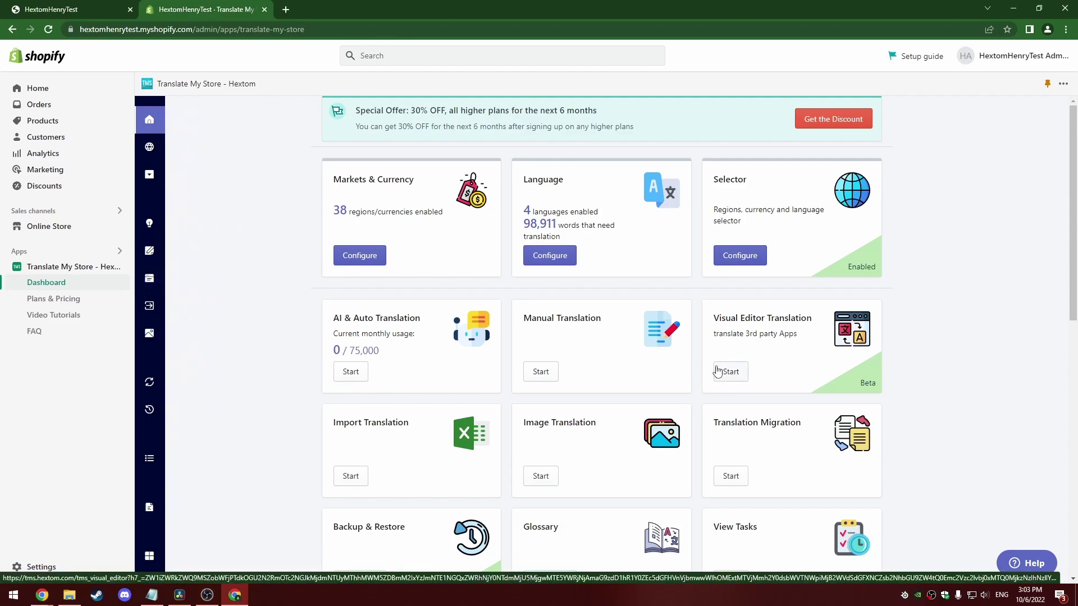
left_click(719, 372)
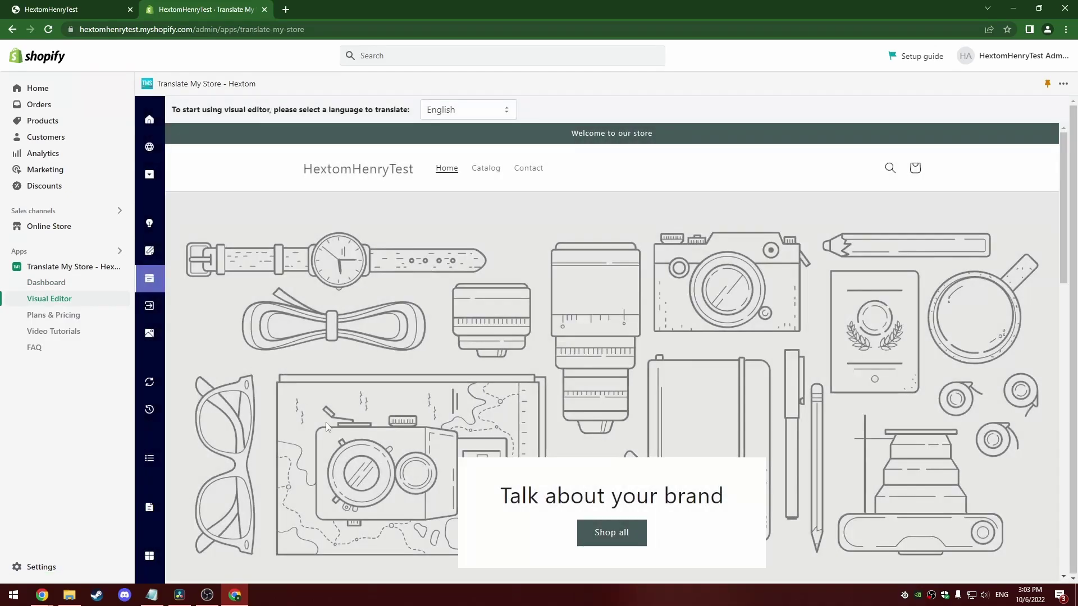
scroll(389, 362, "down", 1)
scroll(389, 362, "up", 2)
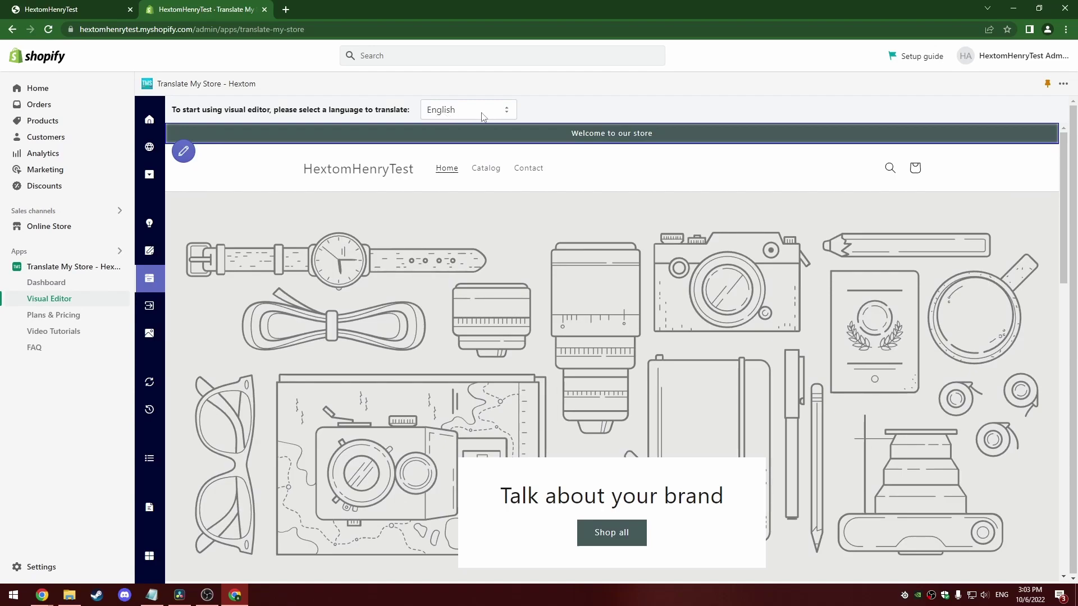
scroll(407, 331, "down", 3)
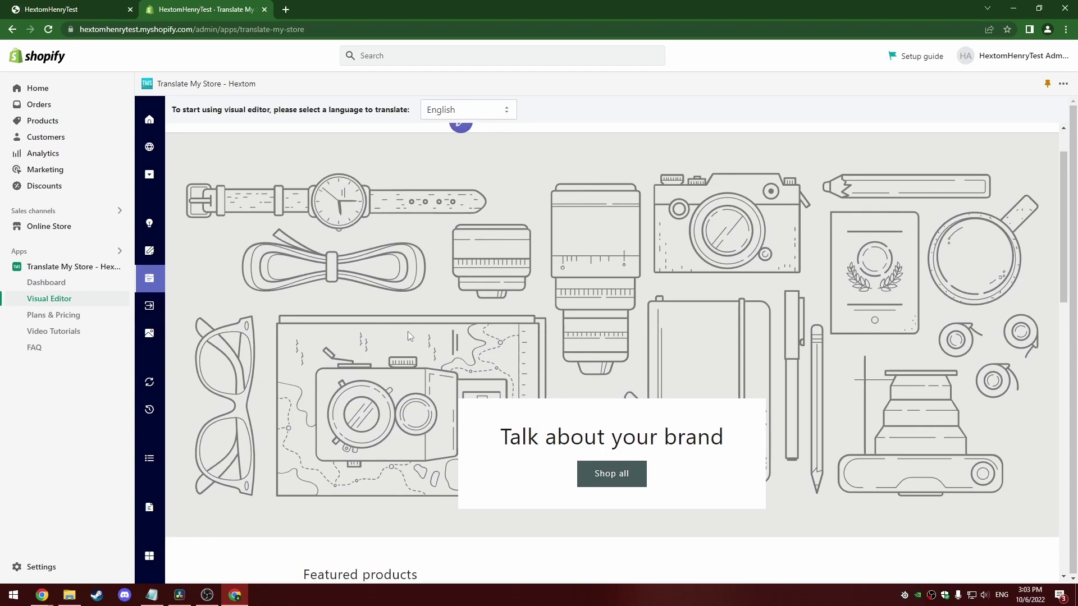
scroll(396, 325, "down", 4)
scroll(387, 322, "up", 7)
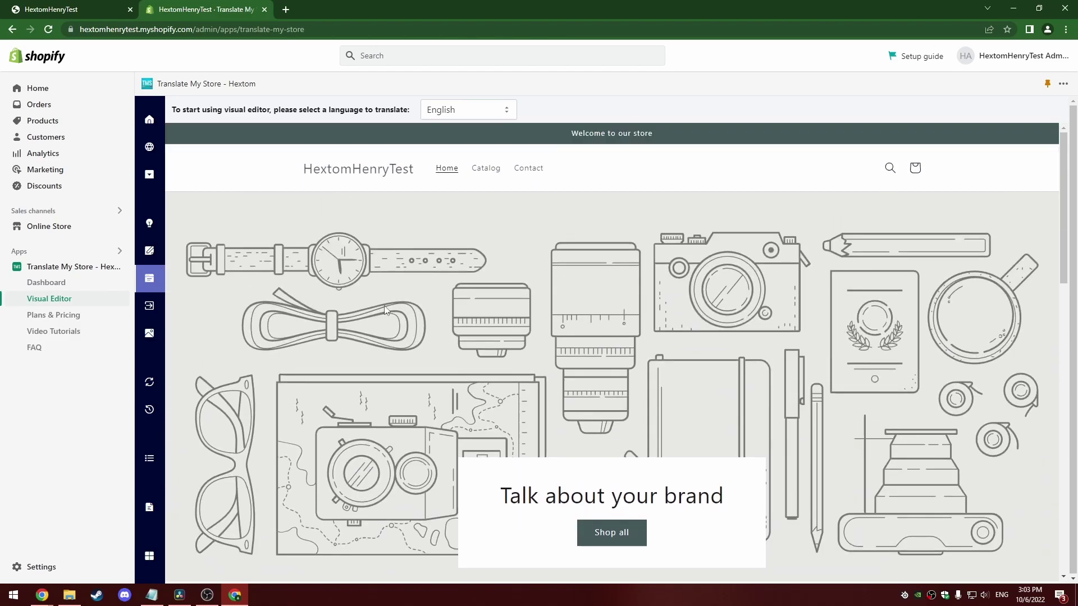
left_click(465, 111)
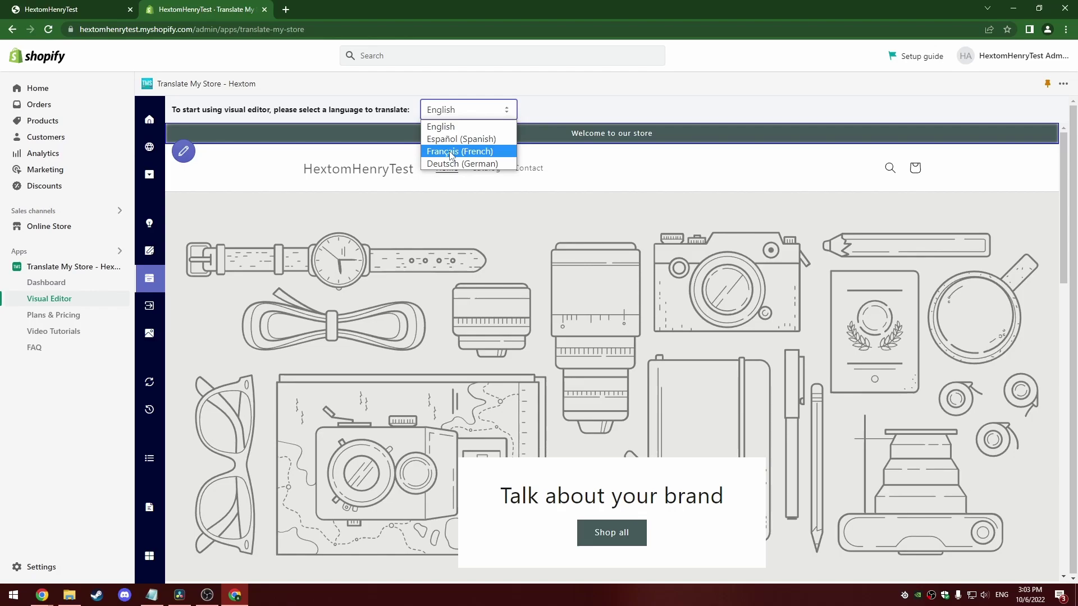
mouse_move(185, 156)
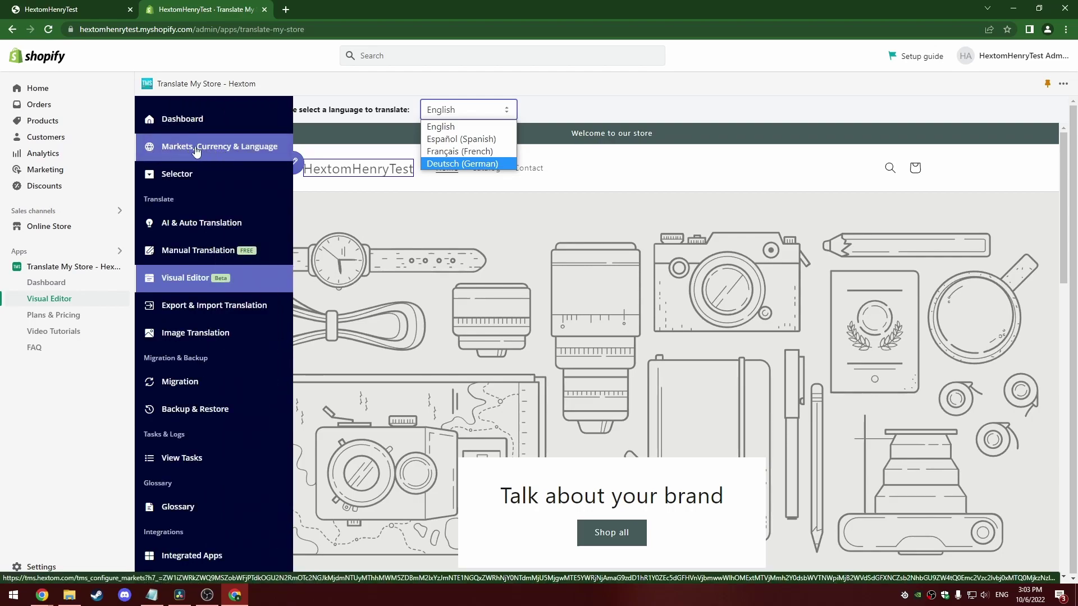
- Set Français as the translation language and scroll the preview down to the footer
left_click(457, 151)
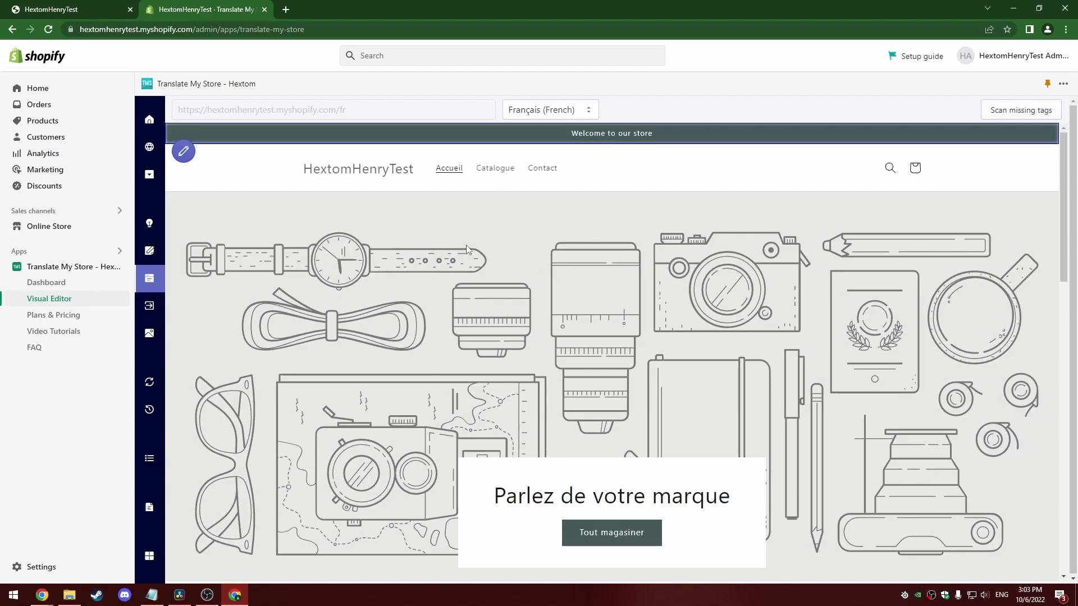
scroll(418, 253, "down", 5)
scroll(419, 253, "down", 2)
scroll(236, 325, "down", 8)
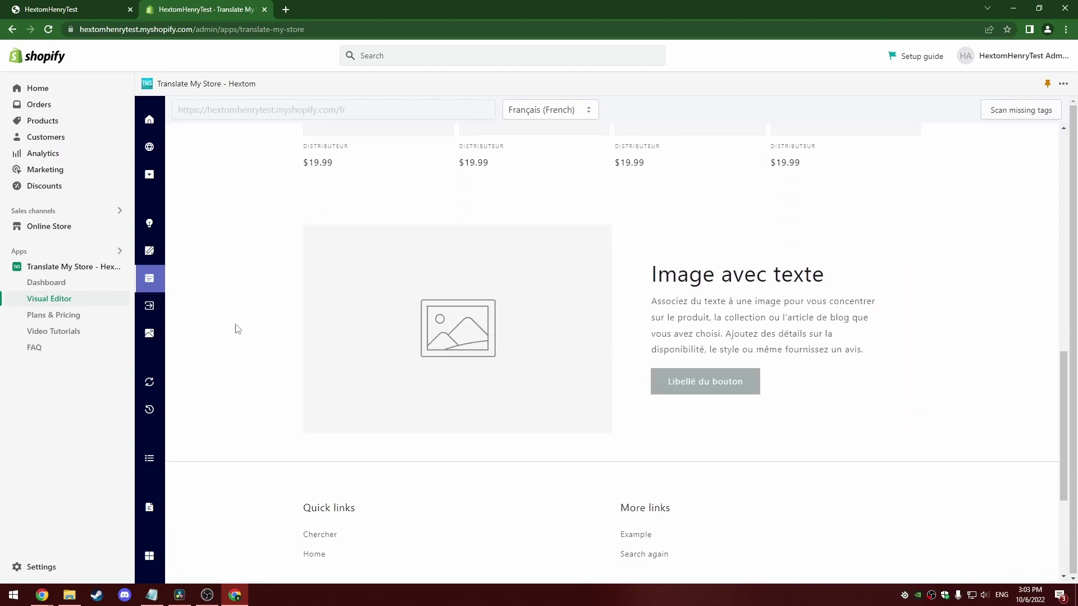
scroll(254, 301, "down", 1)
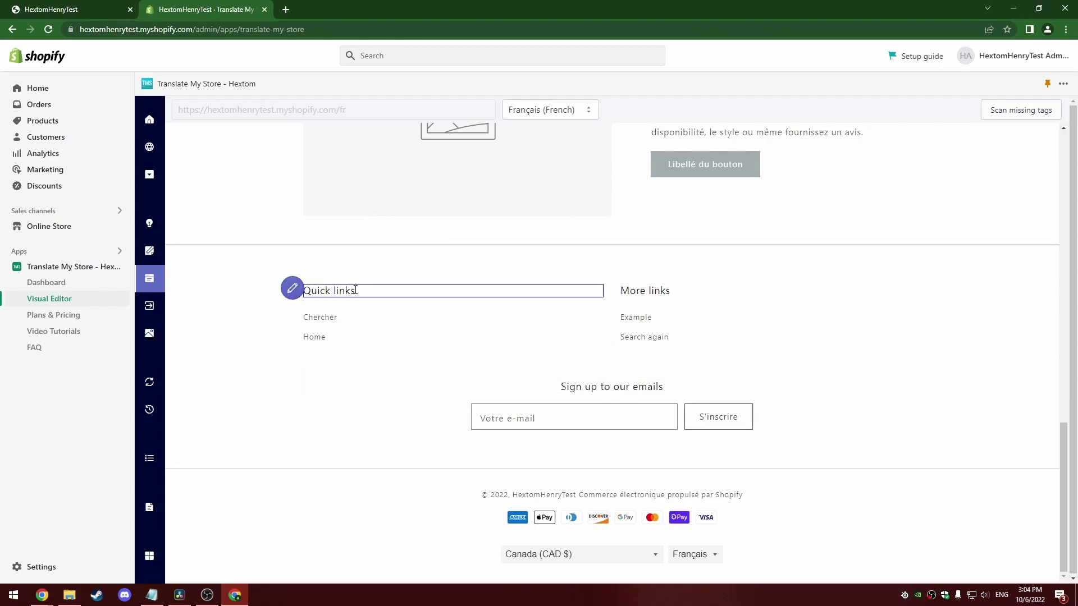
- Overwrite the Quick links heading's French field with 'Liens rapides' and save the change
left_click(291, 292)
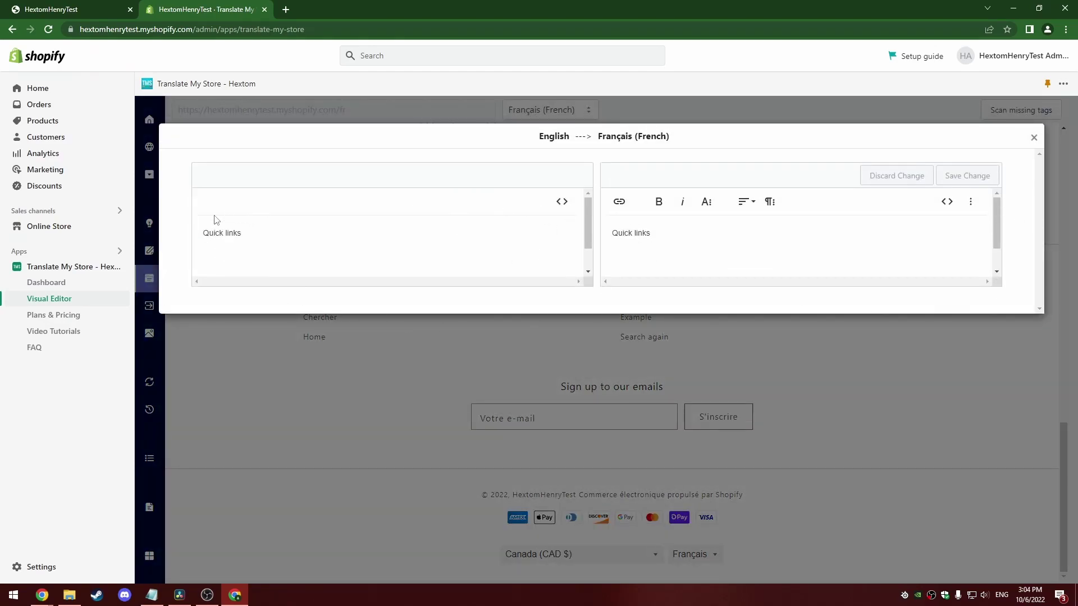
left_click_drag(248, 235, 196, 236)
left_click(368, 257)
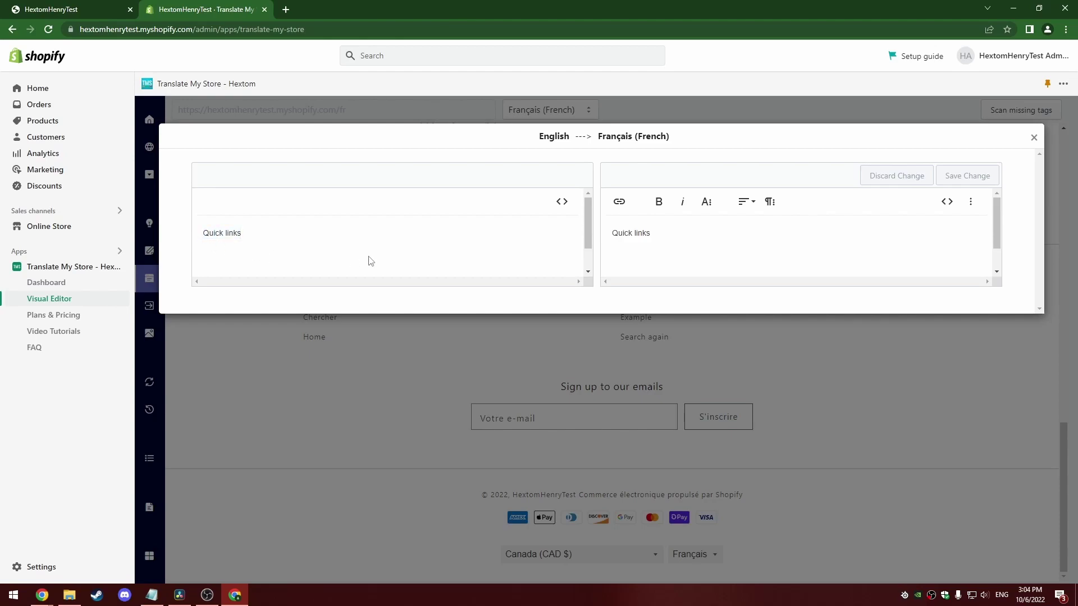
double_click(545, 136)
left_click_drag(605, 138, 657, 143)
left_click_drag(665, 236, 614, 232)
right_click(631, 230)
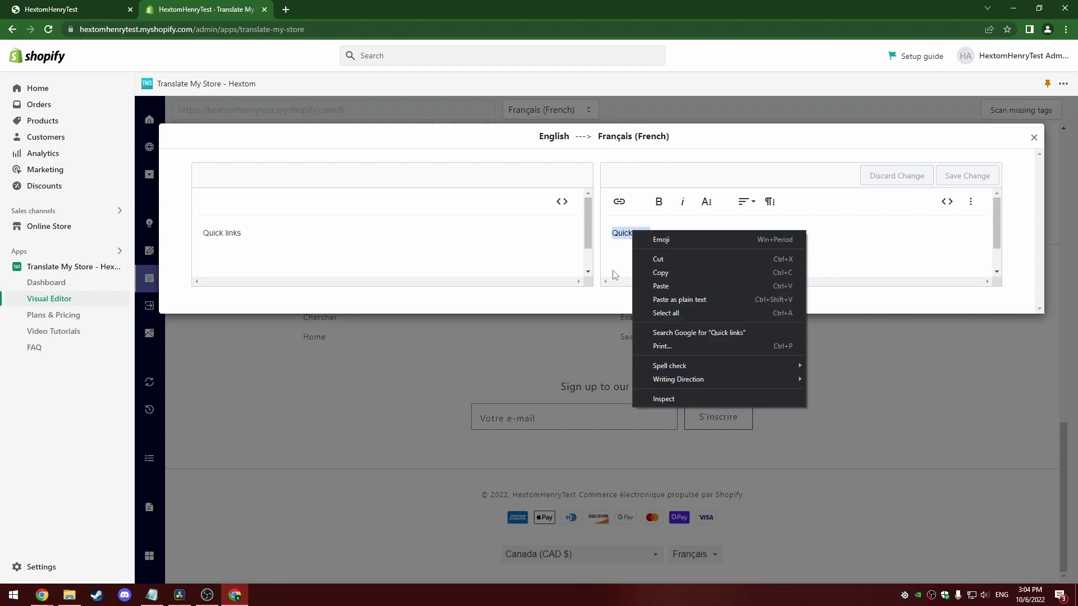
left_click(645, 281)
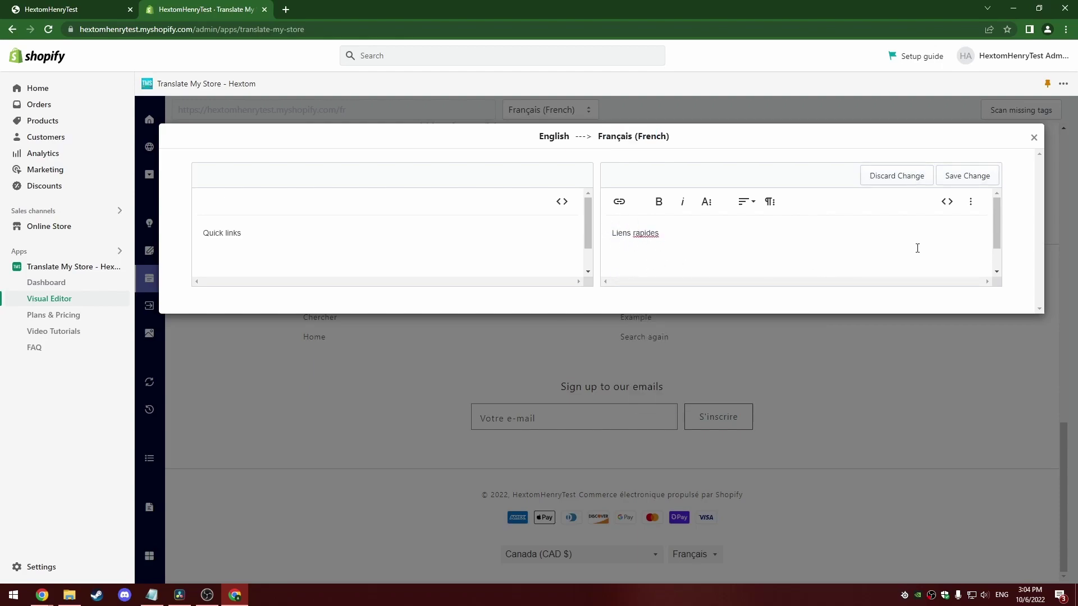
left_click(957, 175)
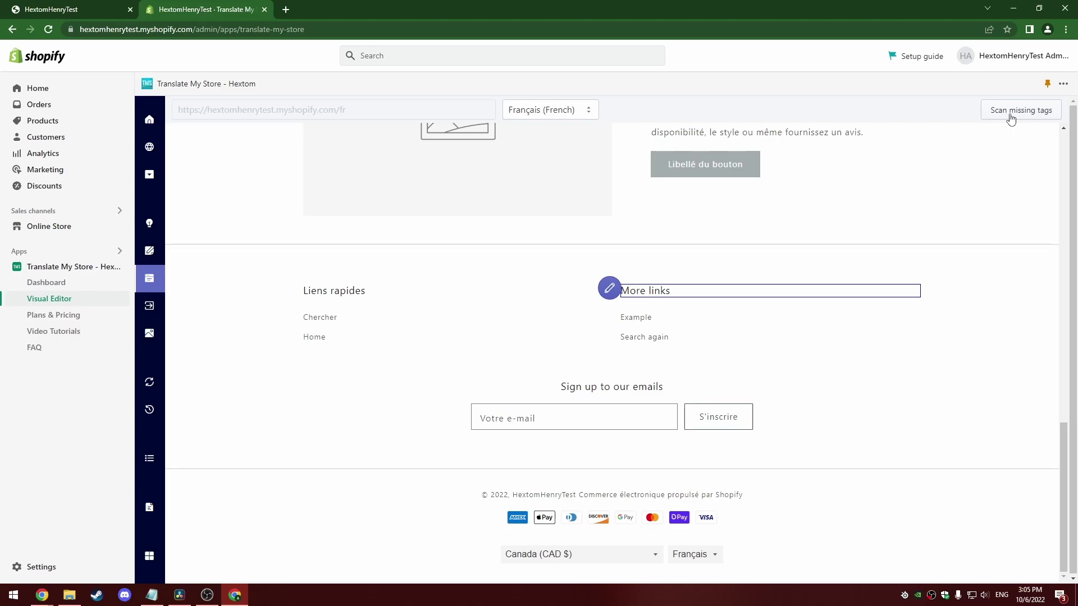
- Navigate the French preview via Catalogue to the New product page and scroll to Customer Reviews
scroll(288, 302, "up", 7)
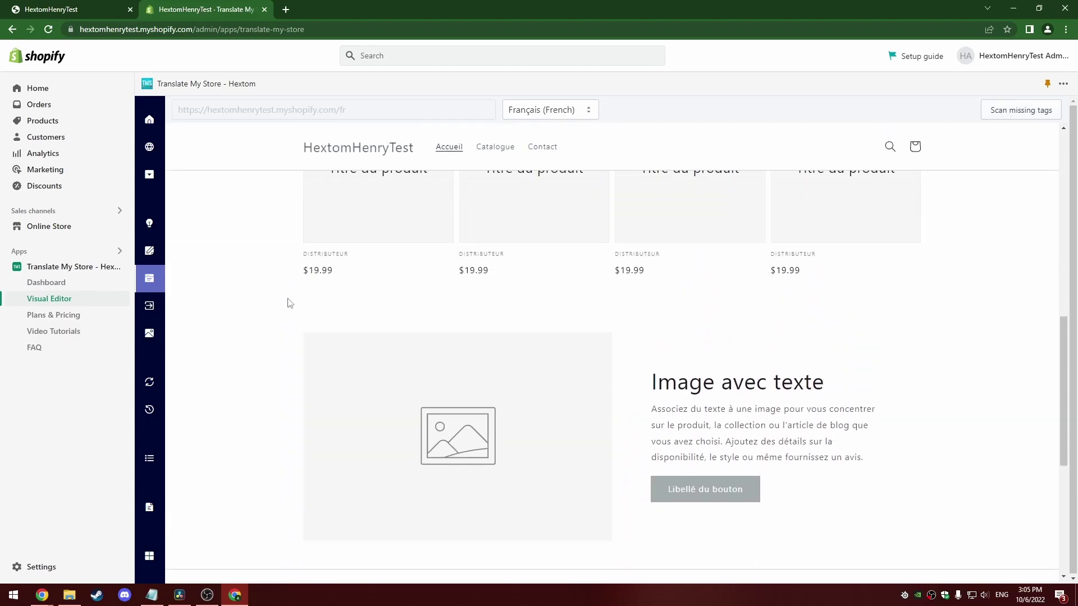
scroll(287, 303, "down", 6)
scroll(287, 303, "up", 14)
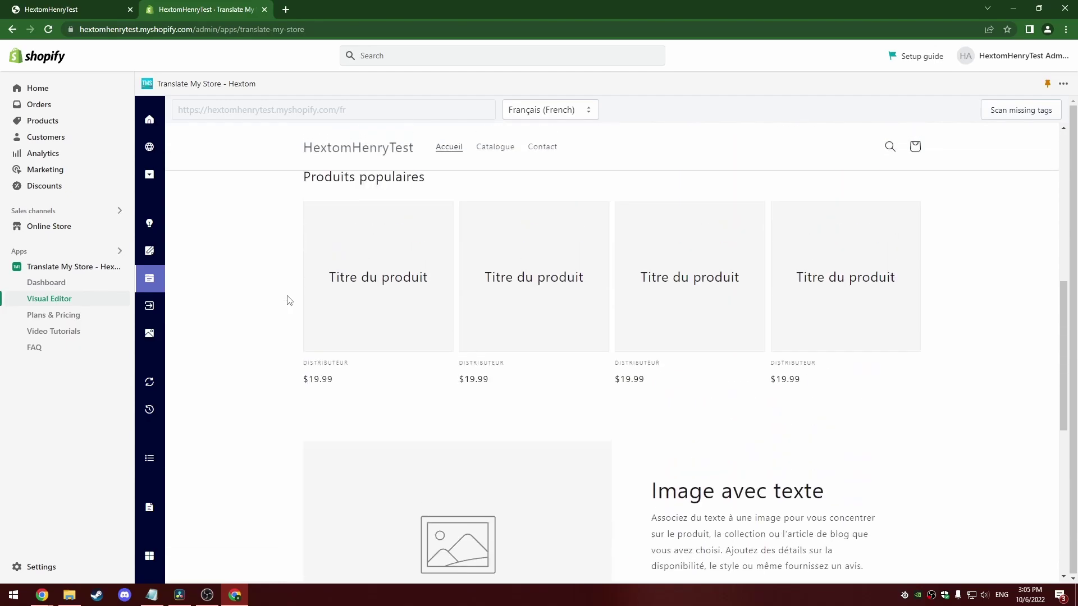
left_click(494, 147)
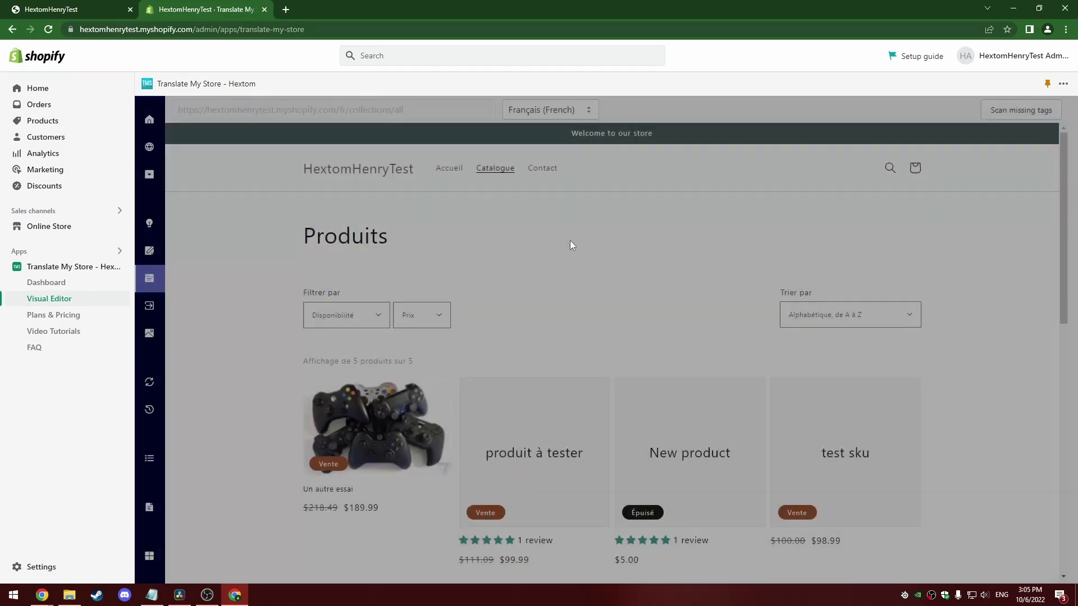
scroll(681, 377, "down", 2)
left_click(684, 343)
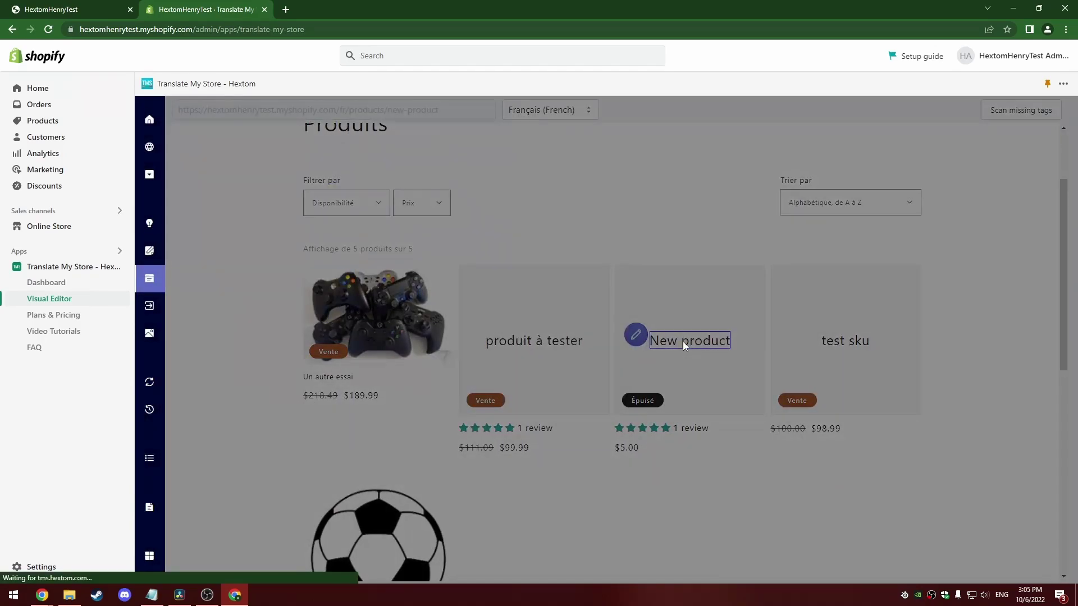
scroll(559, 319, "down", 10)
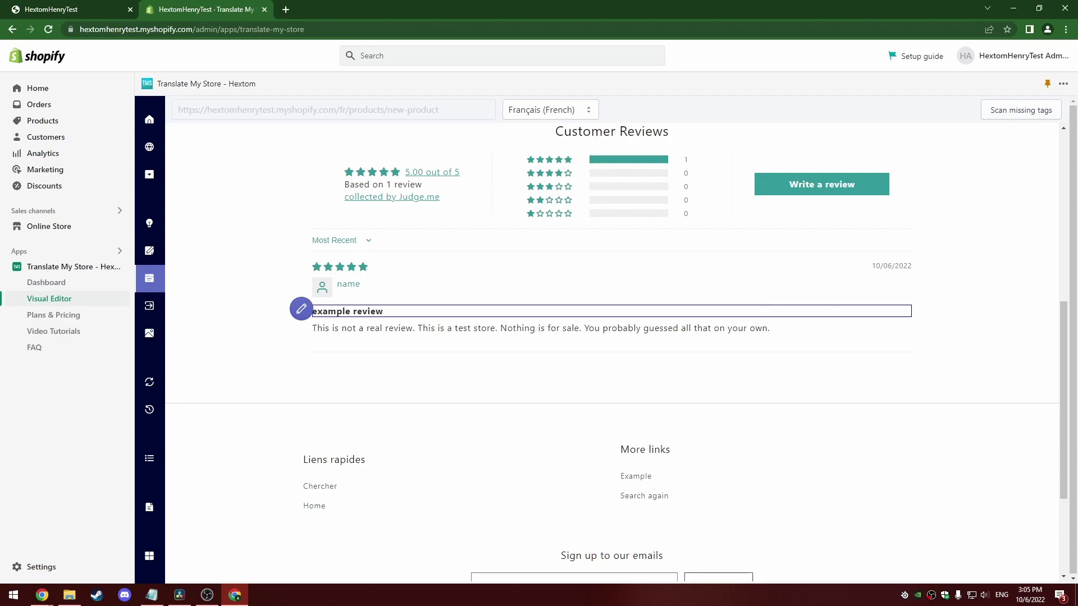
key("alt+Tab")
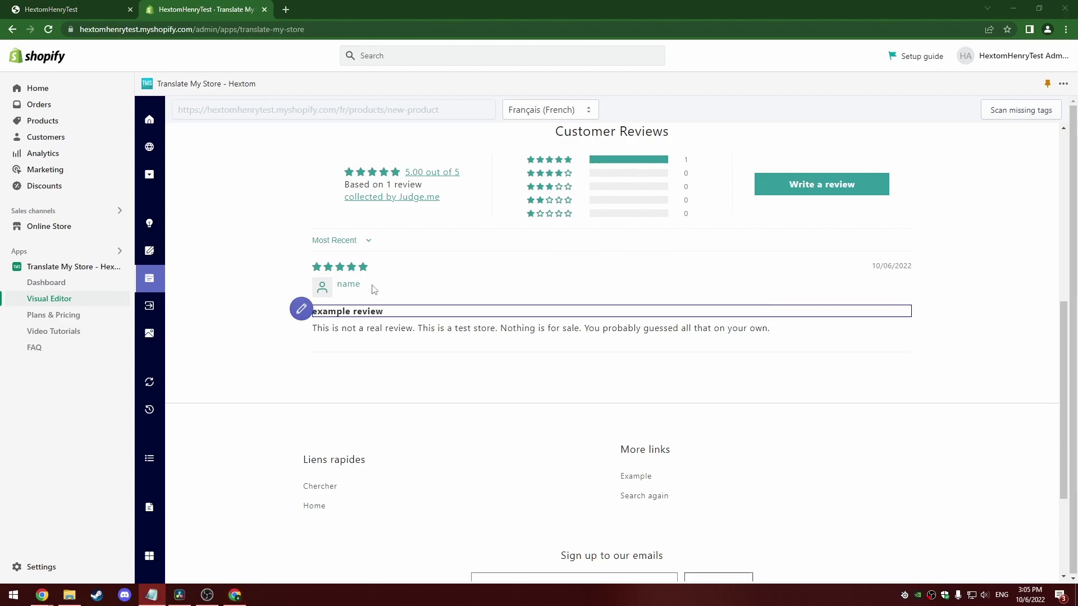
- Paste the French translation over the review text's French field, save, and close the editor
left_click(303, 328)
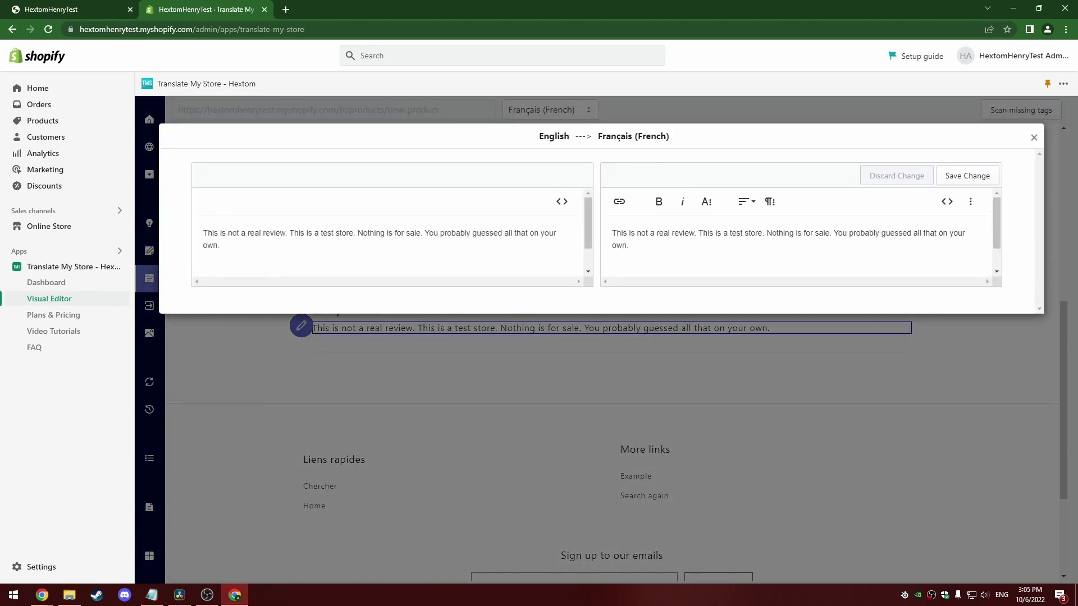
key("alt+Tab")
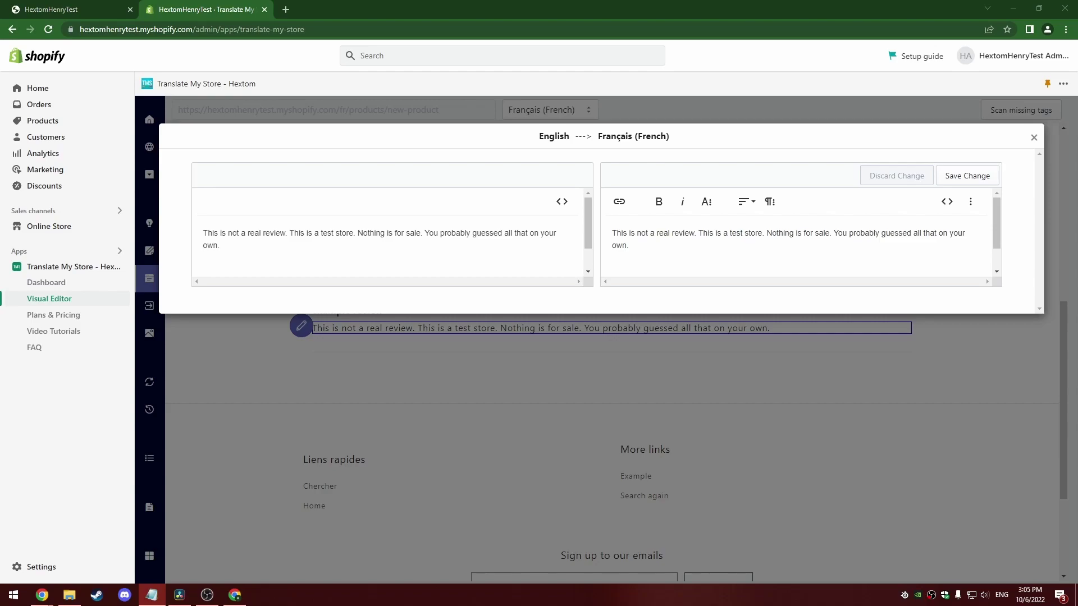
triple_click(621, 245)
right_click(638, 238)
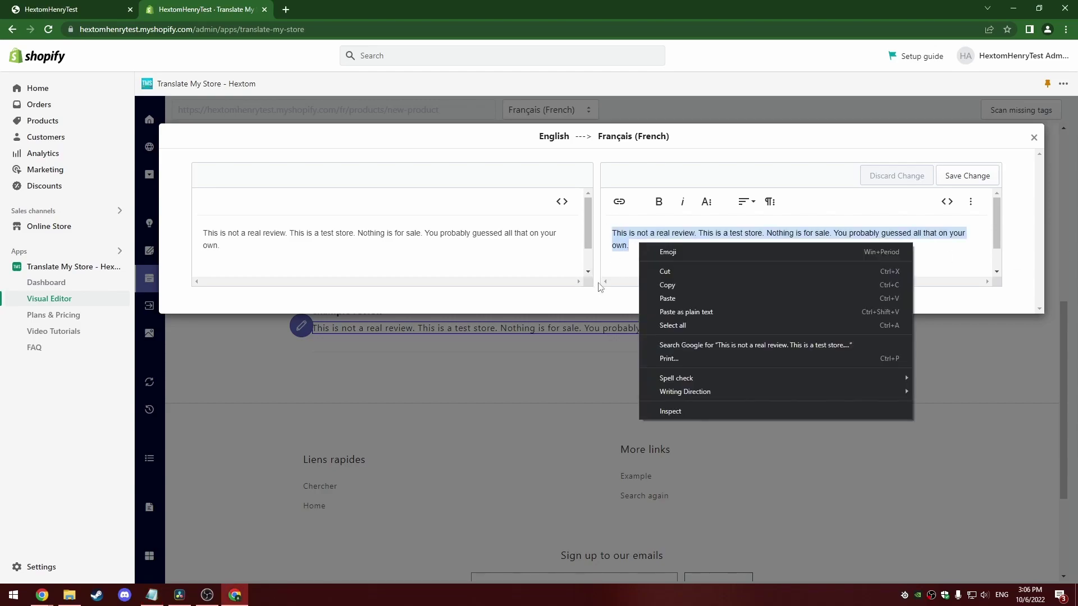
left_click(661, 299)
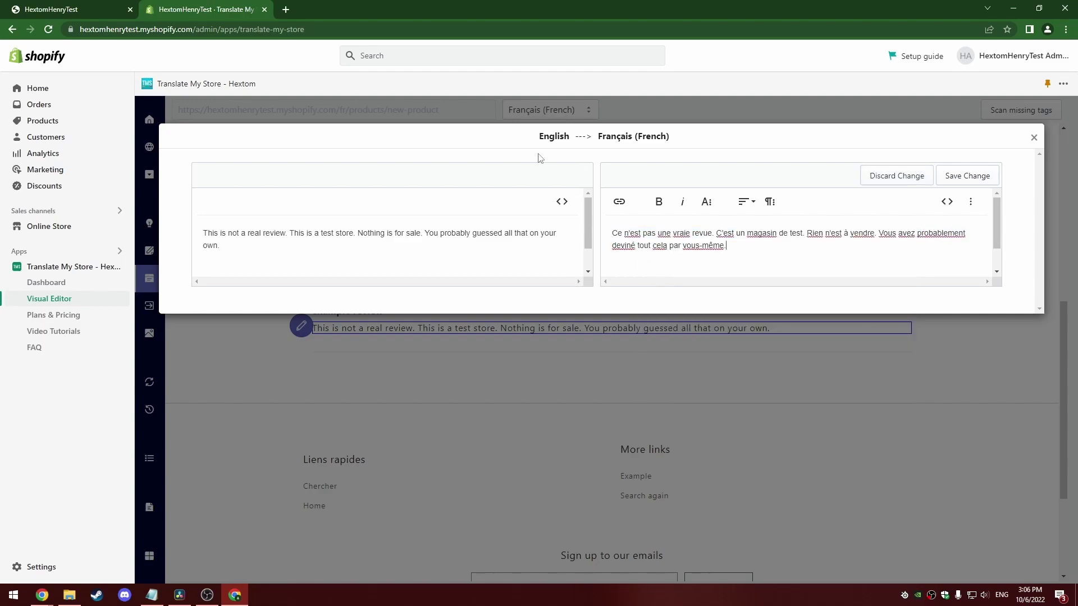
left_click(967, 176)
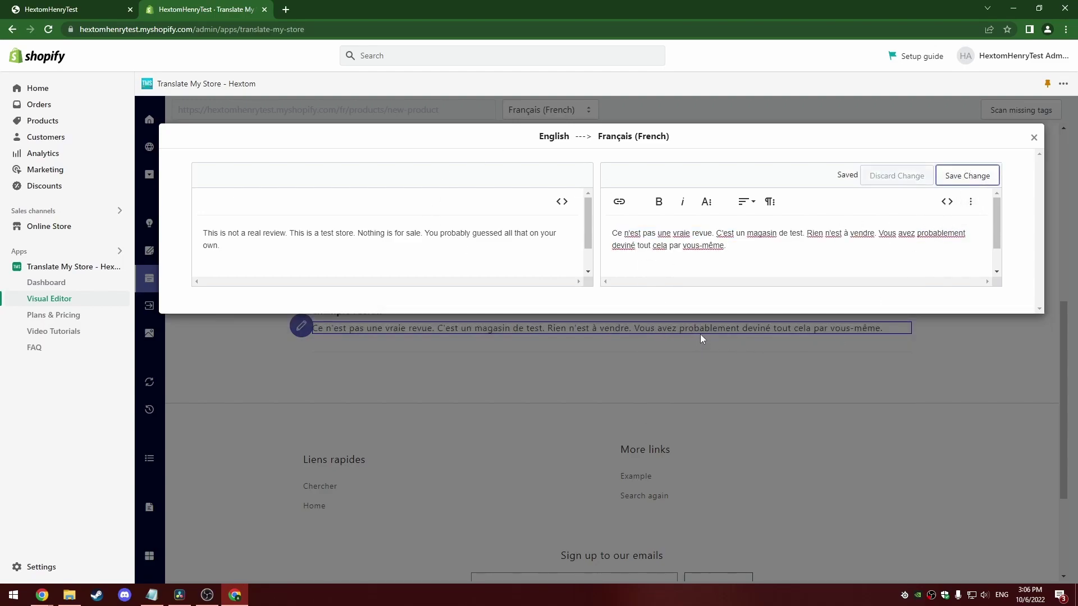
left_click(1033, 137)
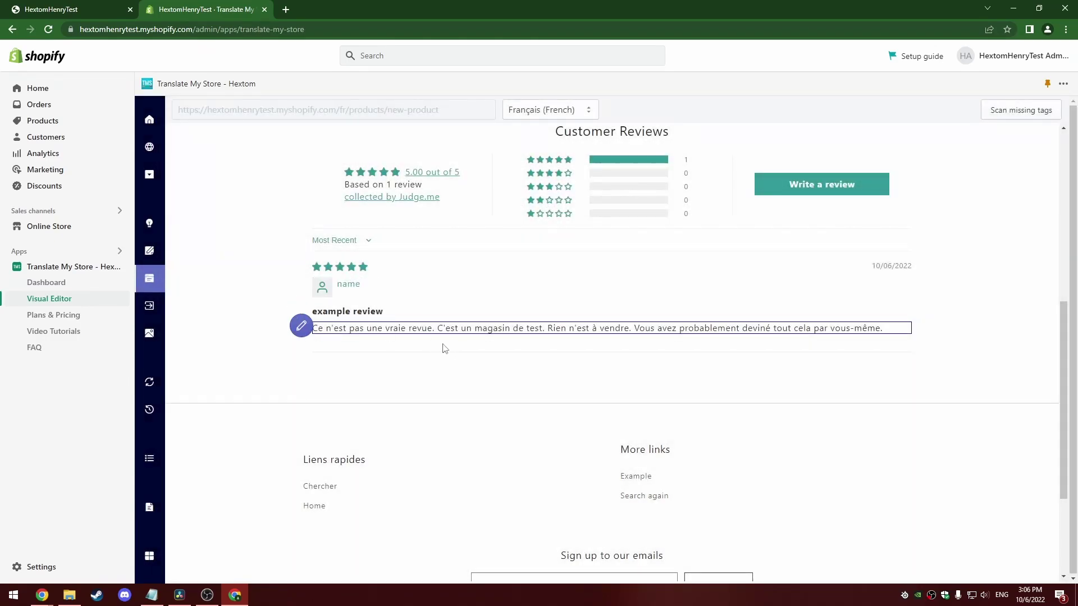
- Change the live storefront's language to Français in the country/language selector
left_click(54, 7)
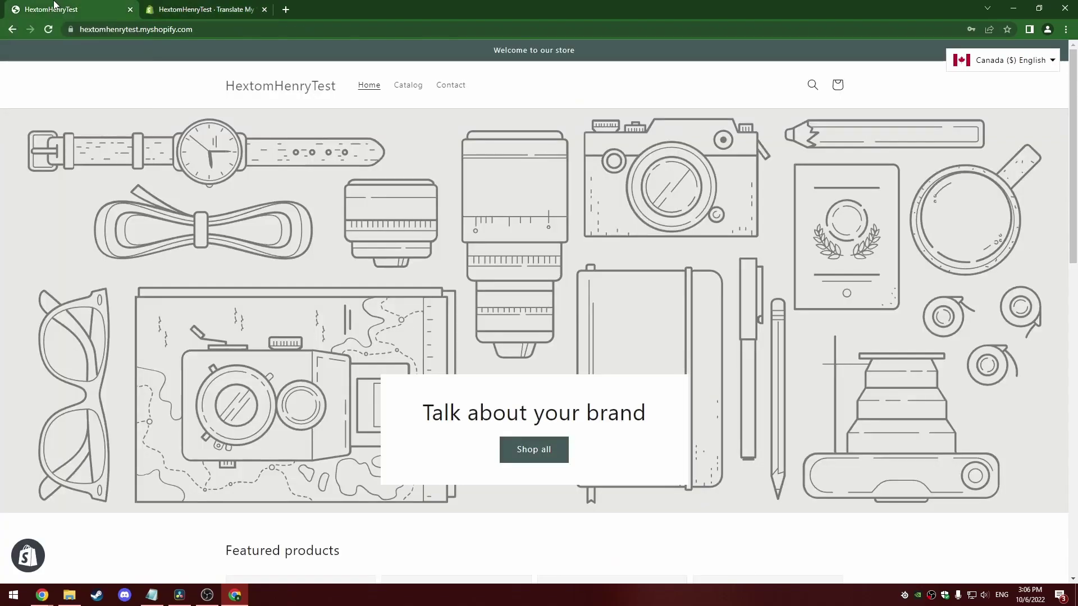
scroll(235, 274, "down", 7)
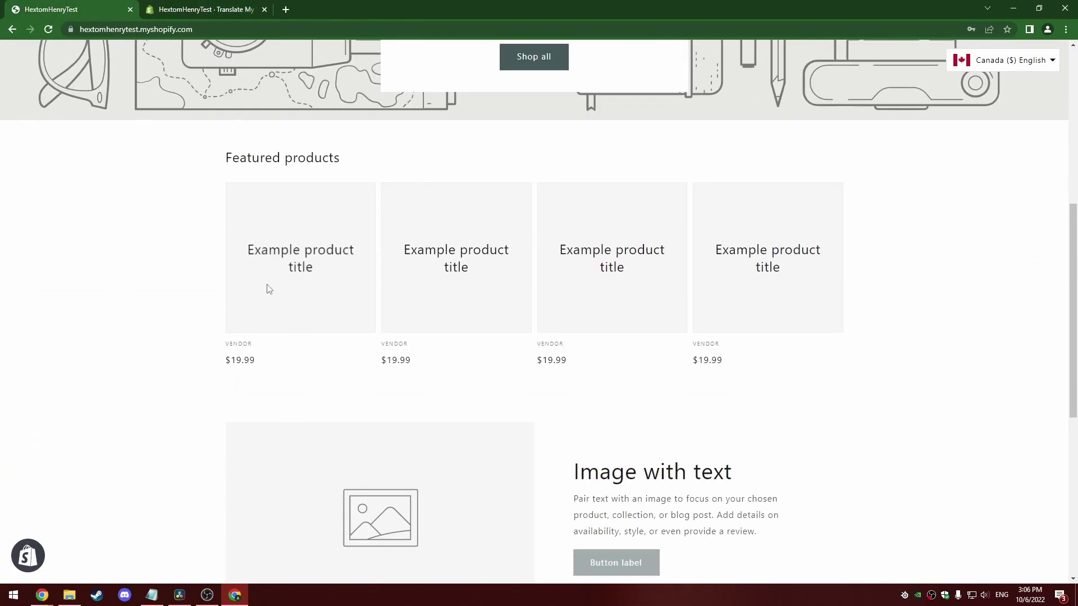
scroll(267, 284, "up", 7)
left_click(962, 60)
left_click(965, 88)
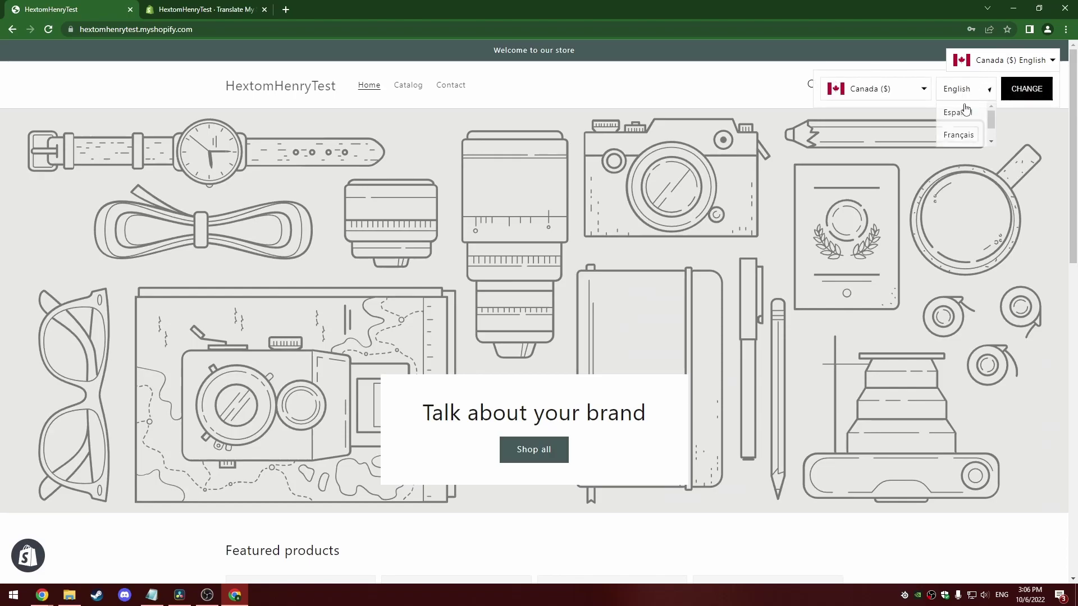
left_click(1024, 90)
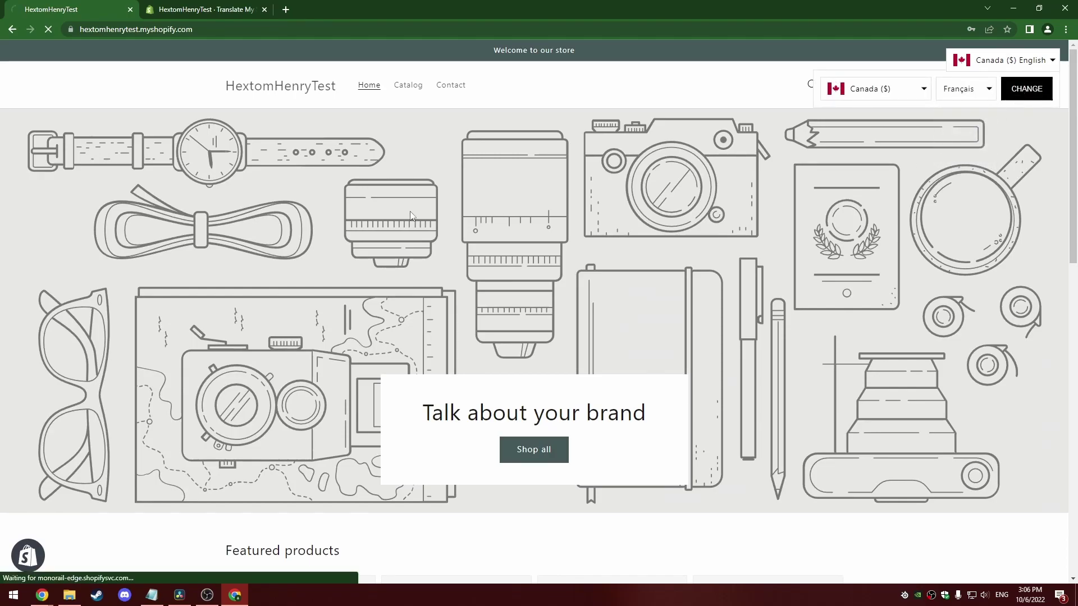
- Scroll the French home page down to the footer showing the 'Liens rapides' heading
scroll(1053, 287, "down", 6)
scroll(1053, 287, "down", 8)
right_click(1060, 443)
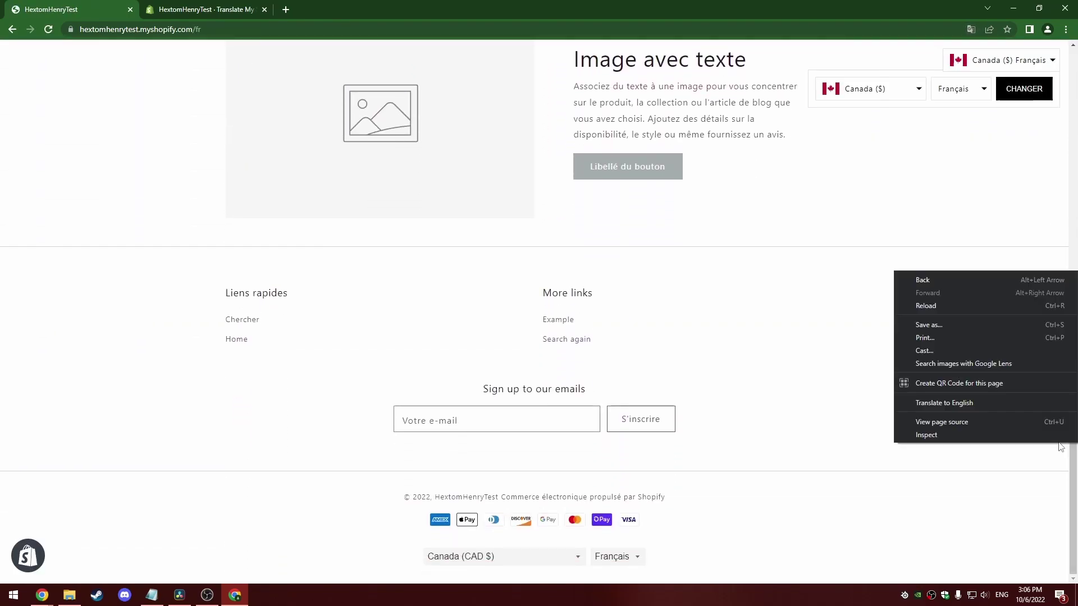
left_click(142, 185)
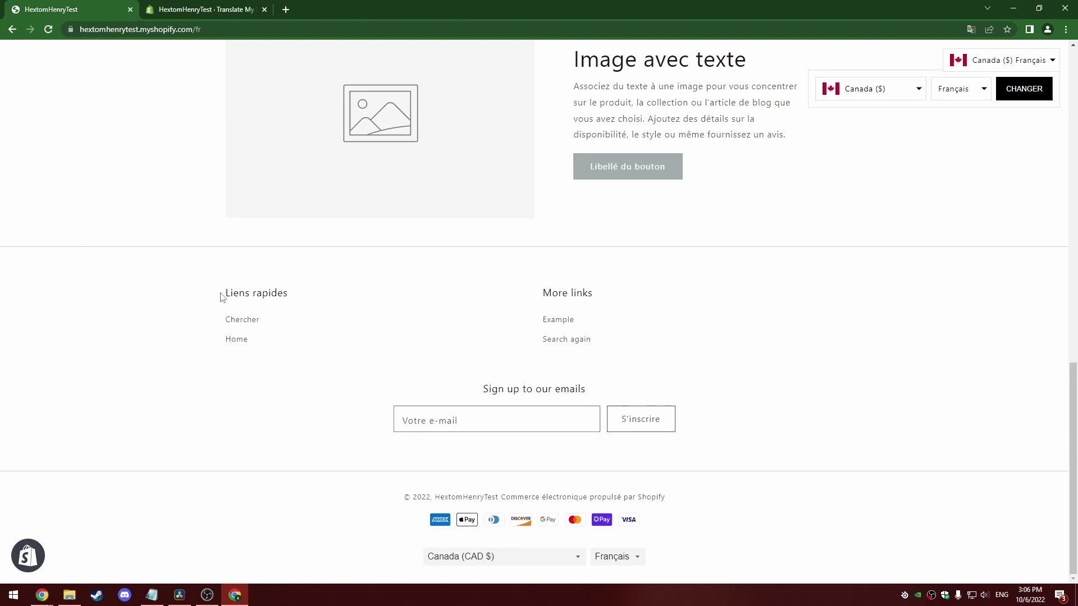
scroll(217, 281, "up", 14)
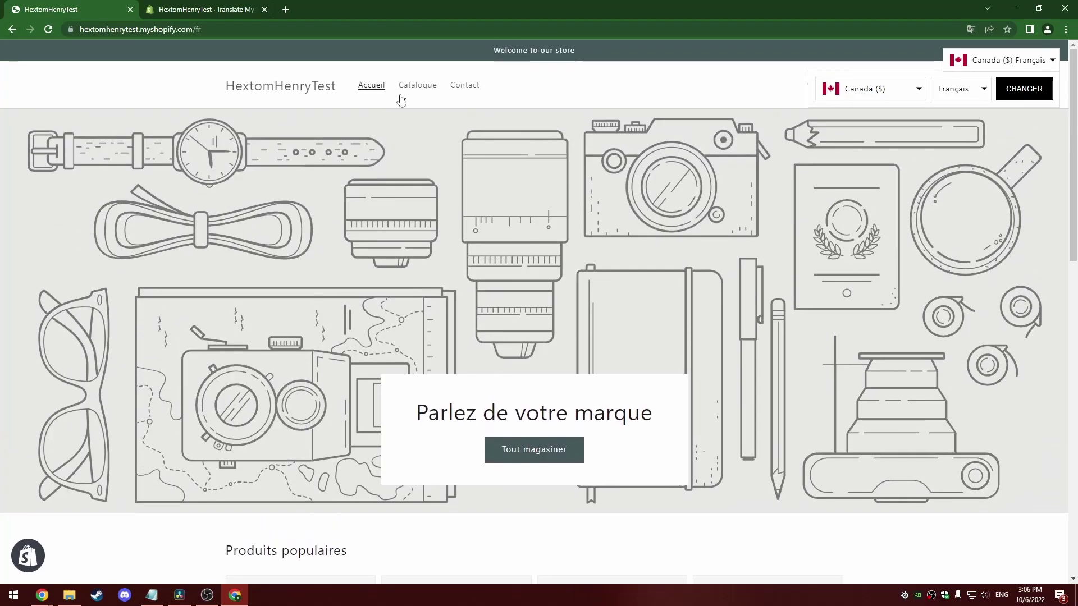
- Open Catalogue > New product and scroll to confirm the customer review displays in French
left_click(419, 87)
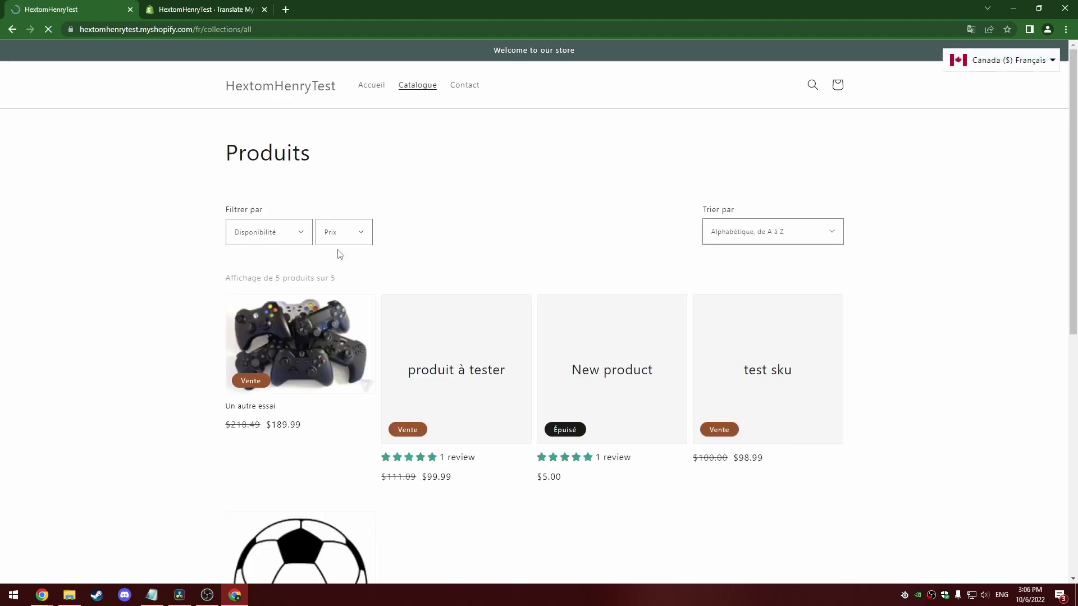
left_click(612, 374)
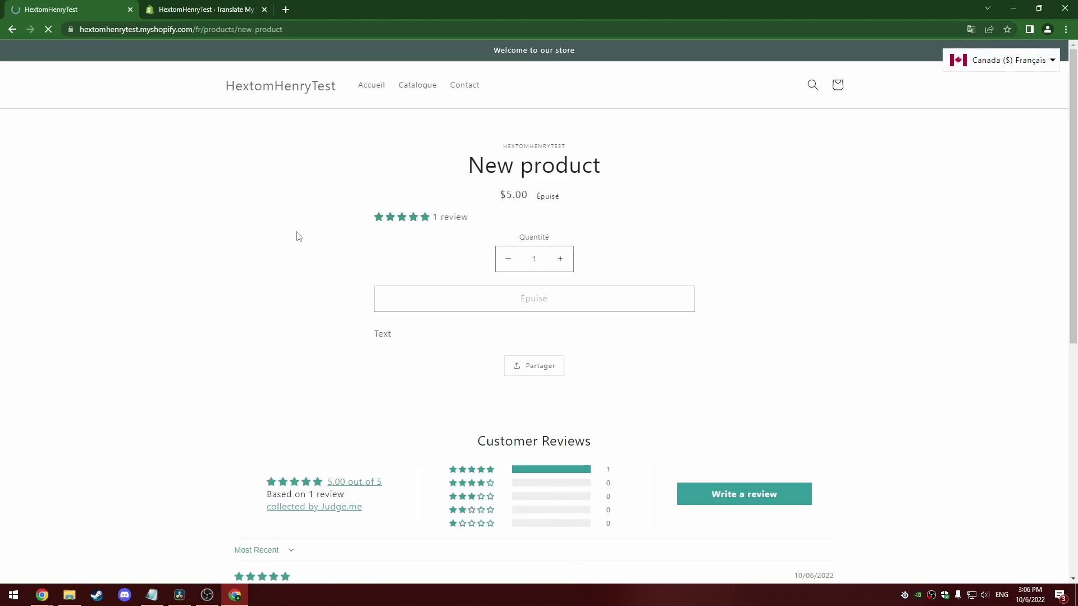
scroll(296, 235, "down", 3)
scroll(244, 242, "down", 3)
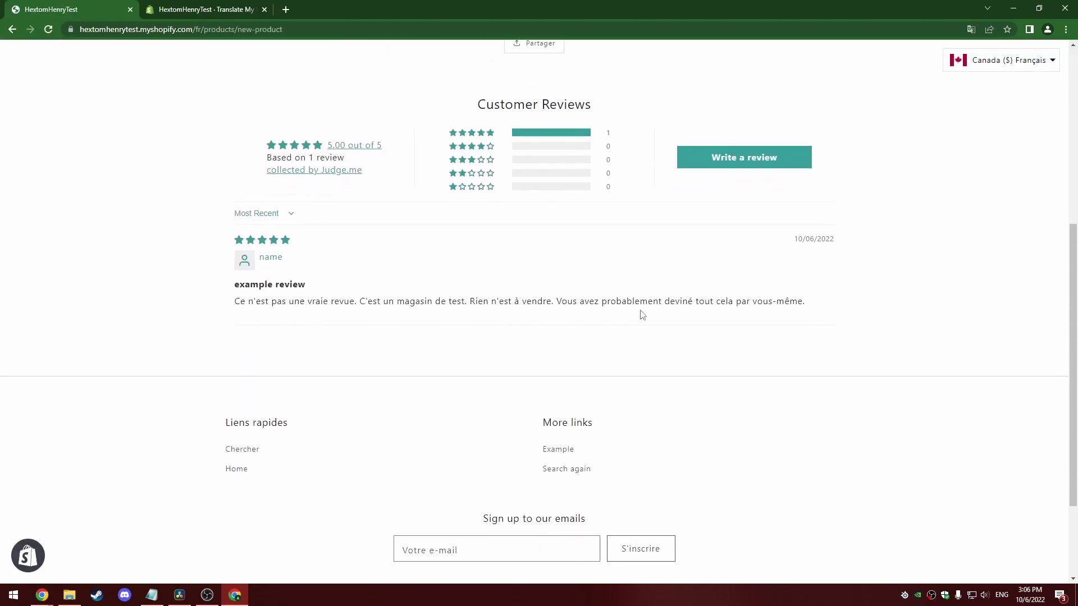
left_click_drag(798, 300, 231, 304)
left_click(177, 252)
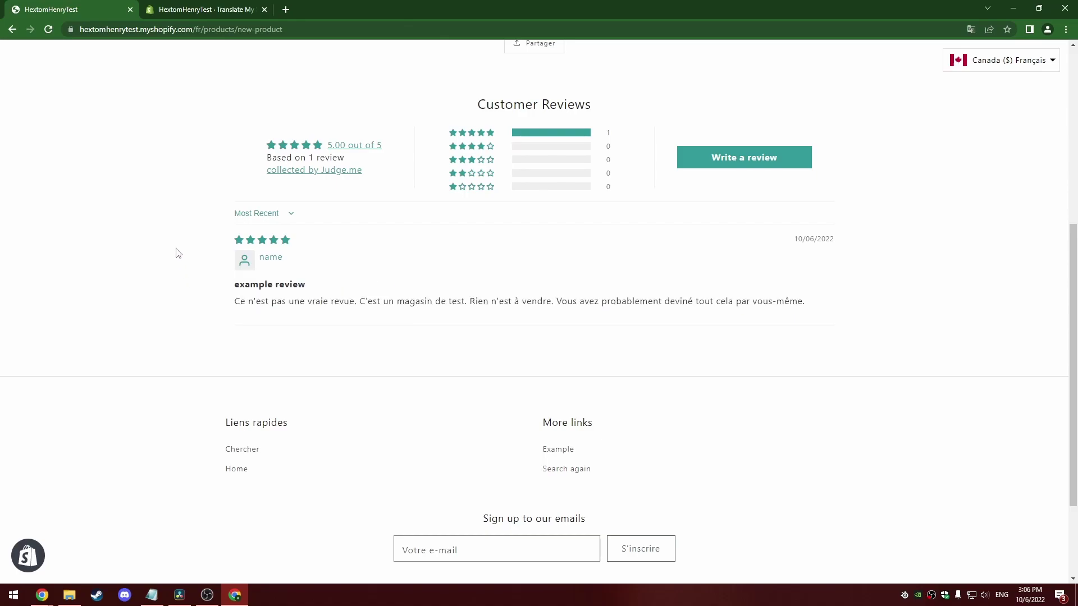